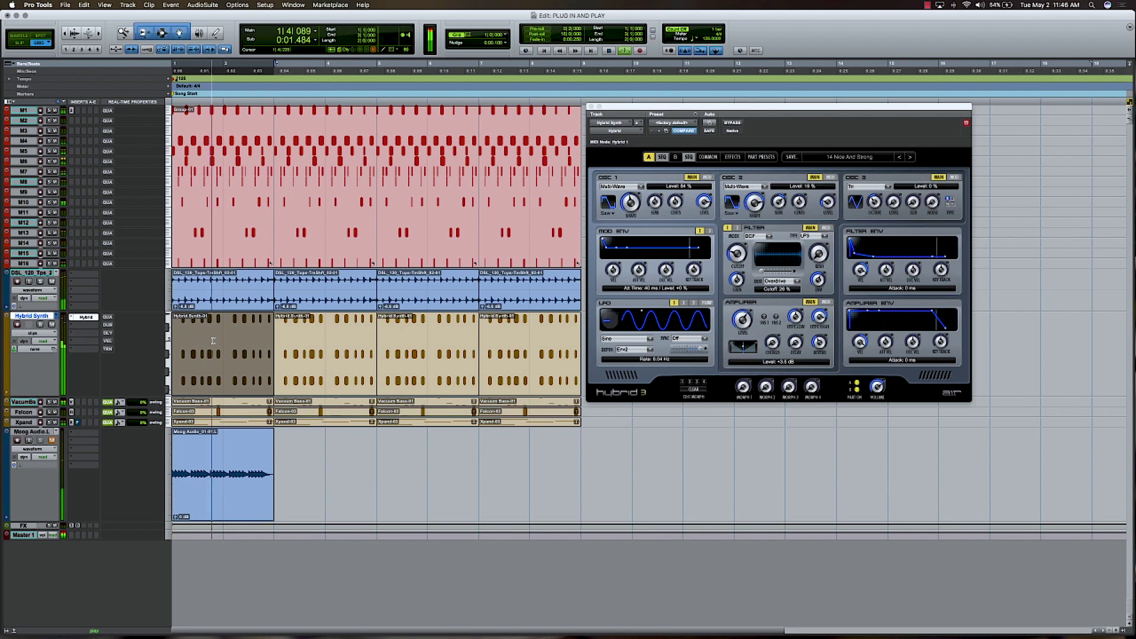
Solo the Hybrid Synth track during loop playback so only Hybrid 3 is heard.
click(40, 325)
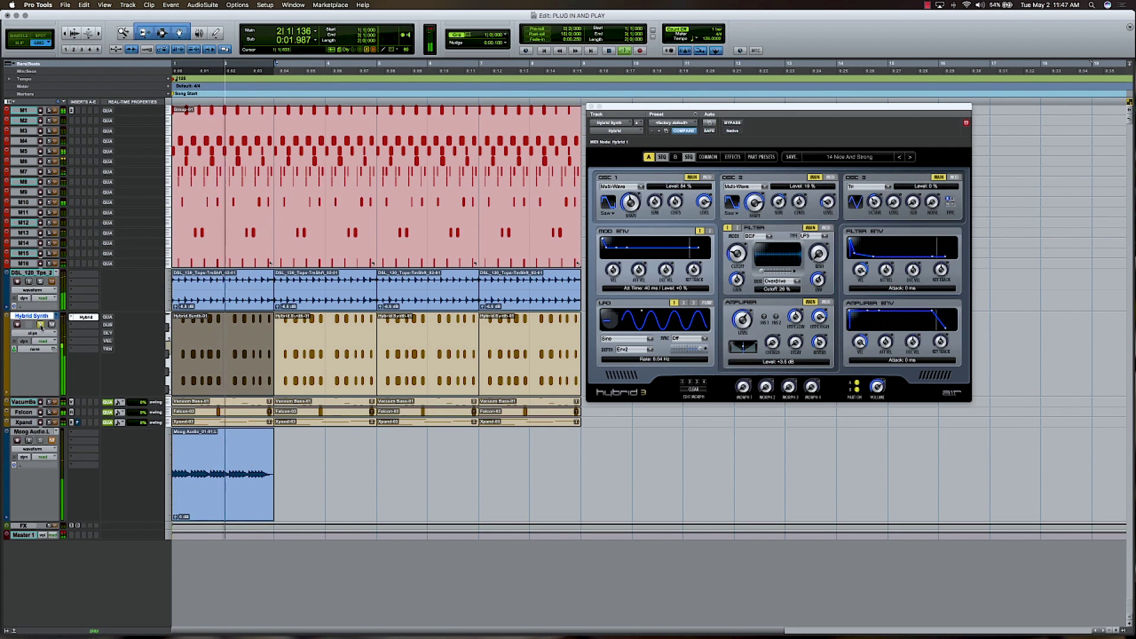
Raise Part A's filter cutoff to 100% and assign both Part A and Part B cutoffs to Morph 1.
click(765, 158)
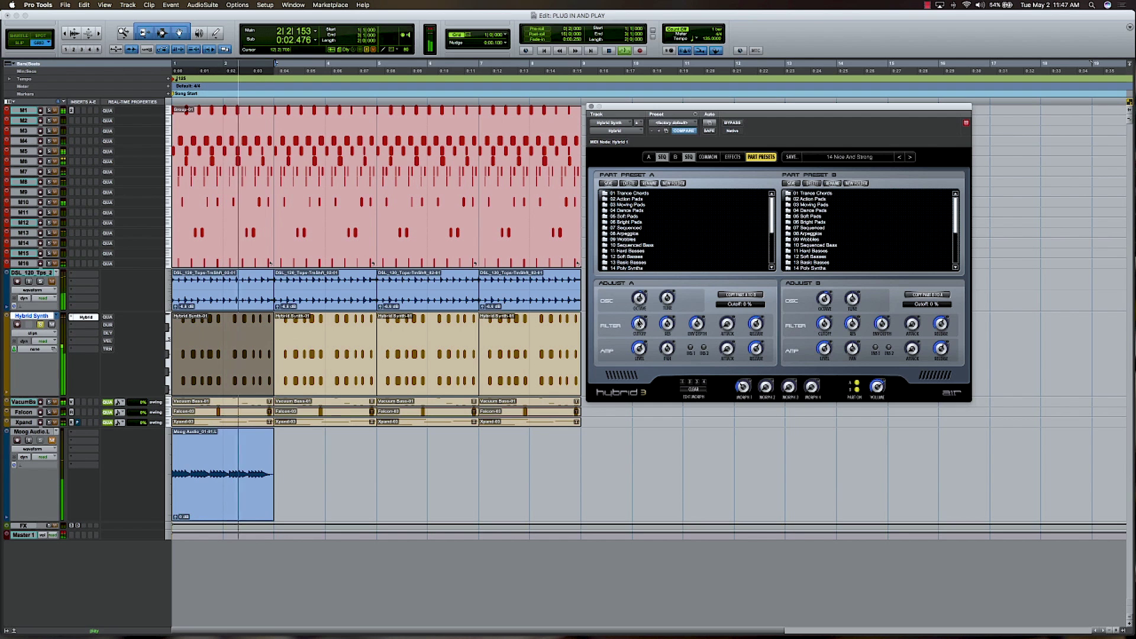
drag(639, 324, 640, 254)
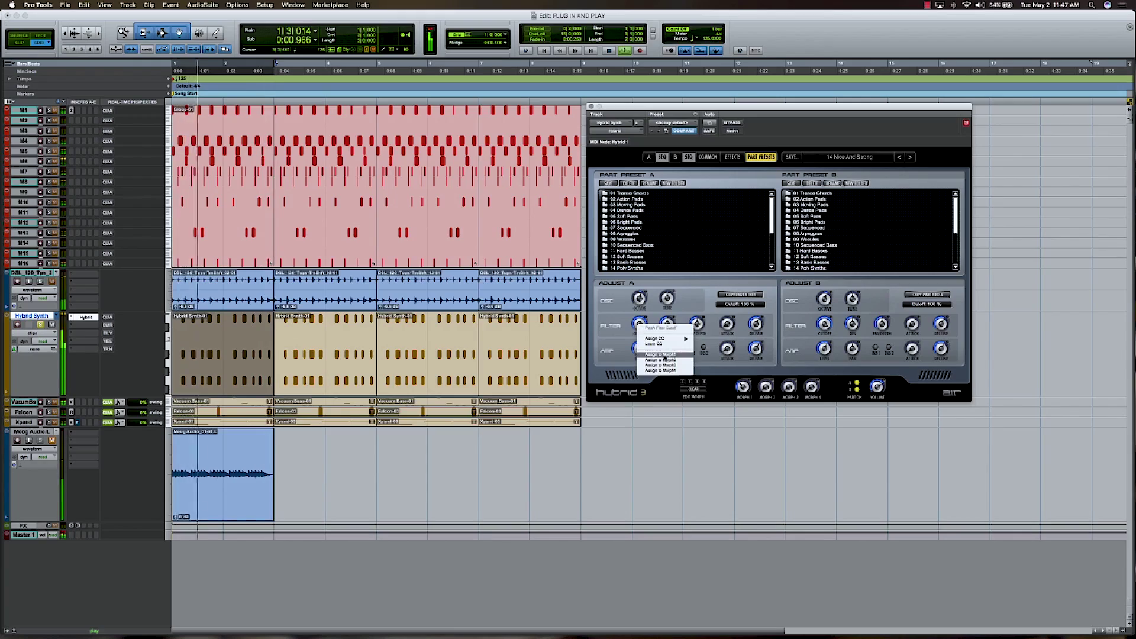
click(664, 355)
right_click(824, 324)
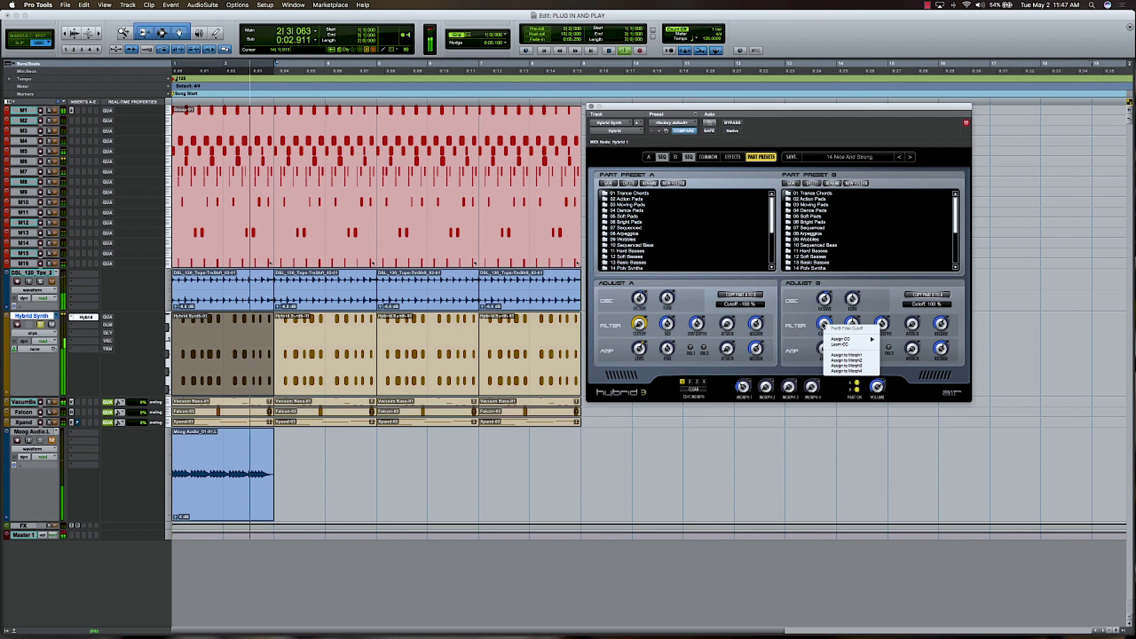
click(847, 356)
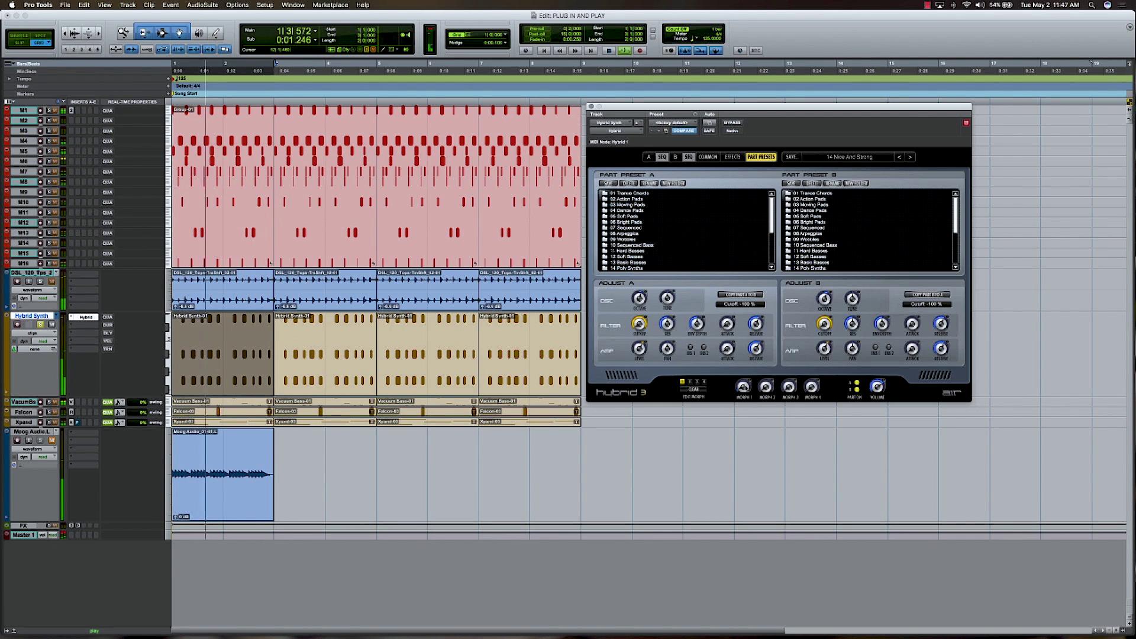
right_click(744, 387)
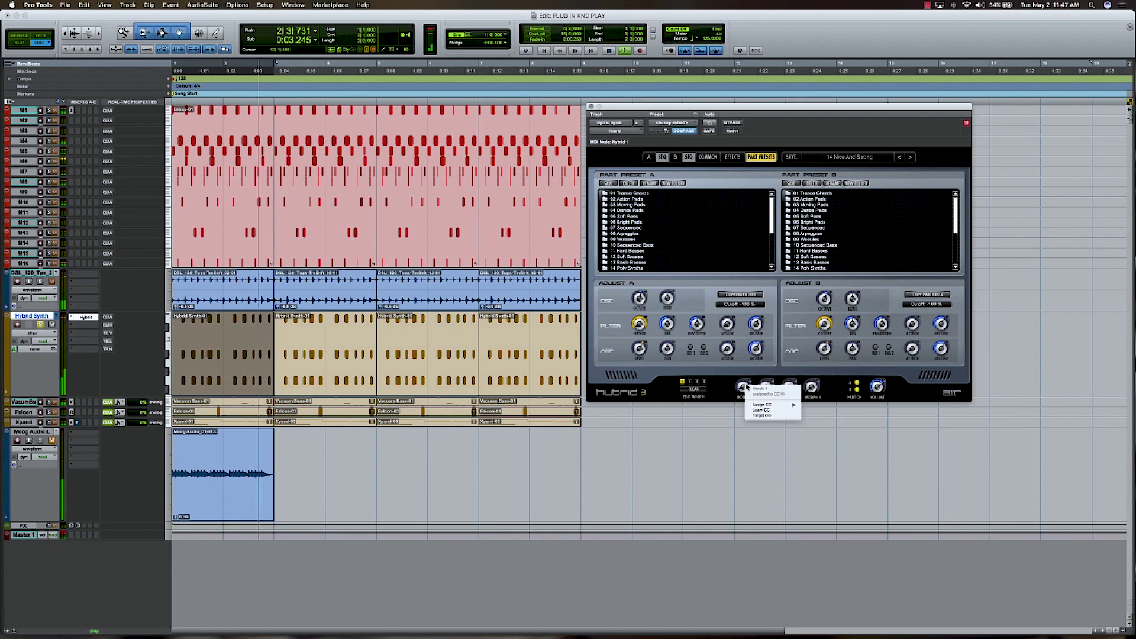
Set Hybrid 3's Morph 1 to Learn CC and unsolo the Hybrid Synth track.
click(779, 410)
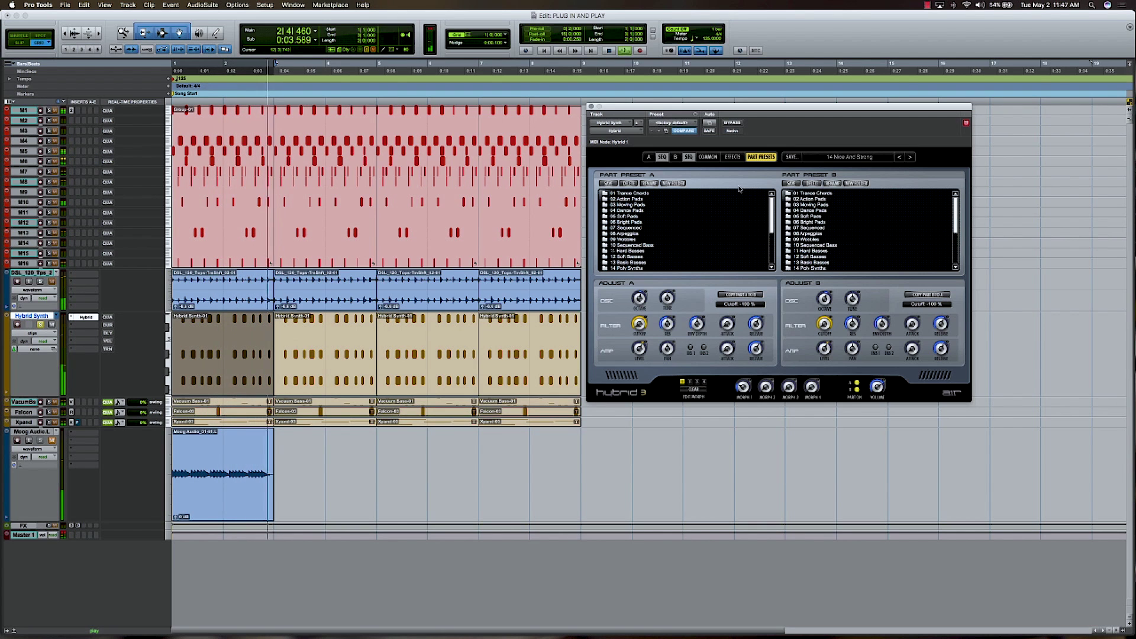
click(41, 325)
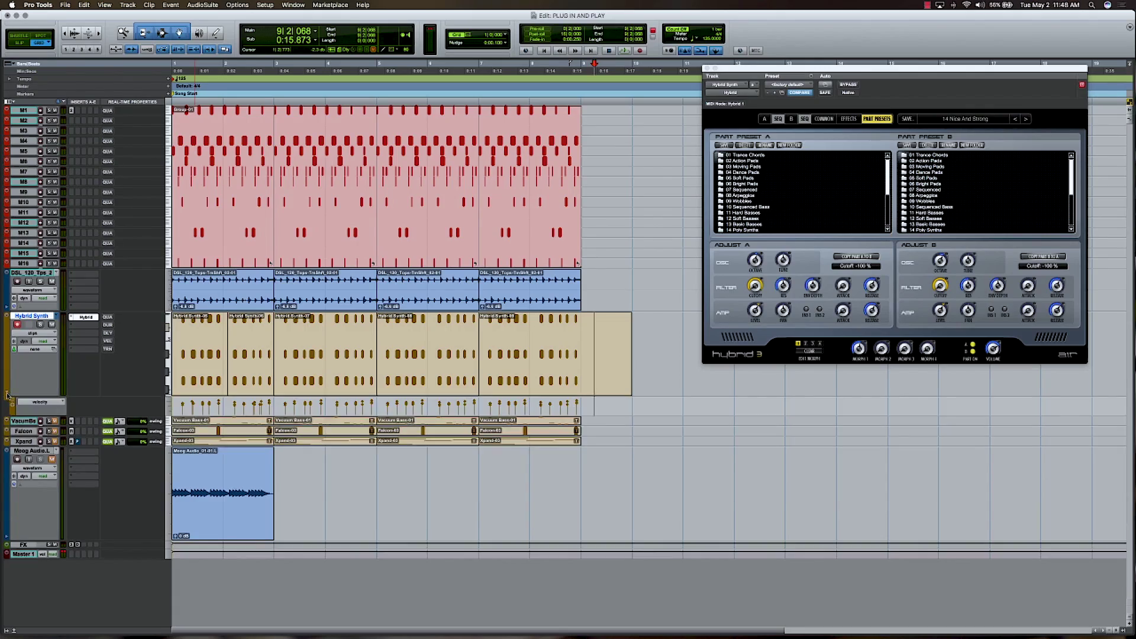
Show the recorded controller data in the lane below Hybrid Synth and play it back once.
click(37, 404)
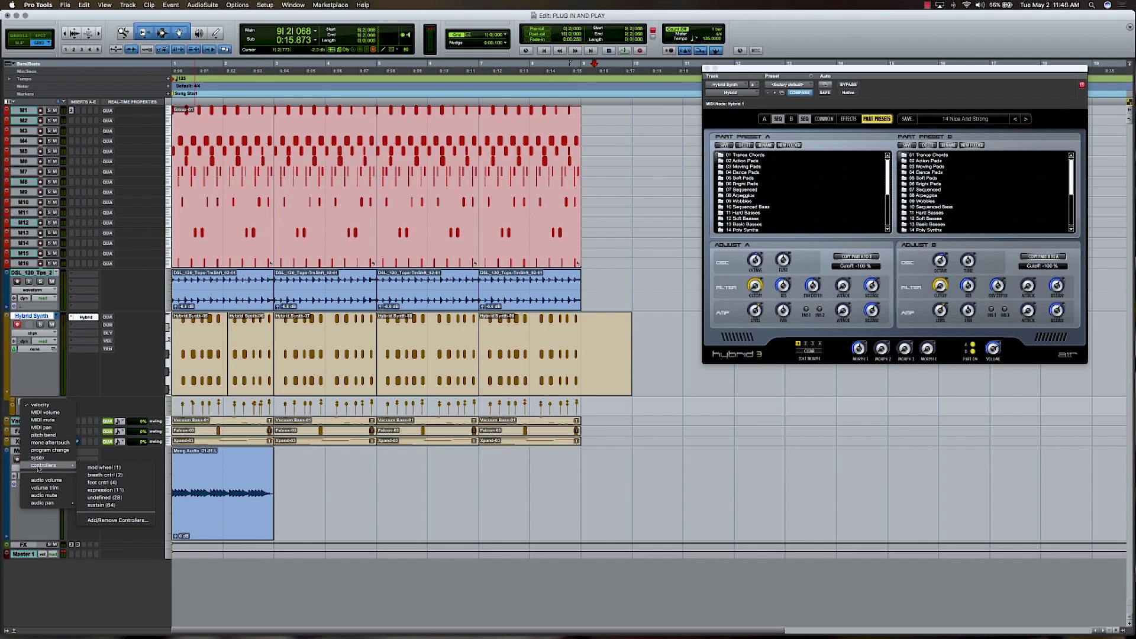
click(135, 499)
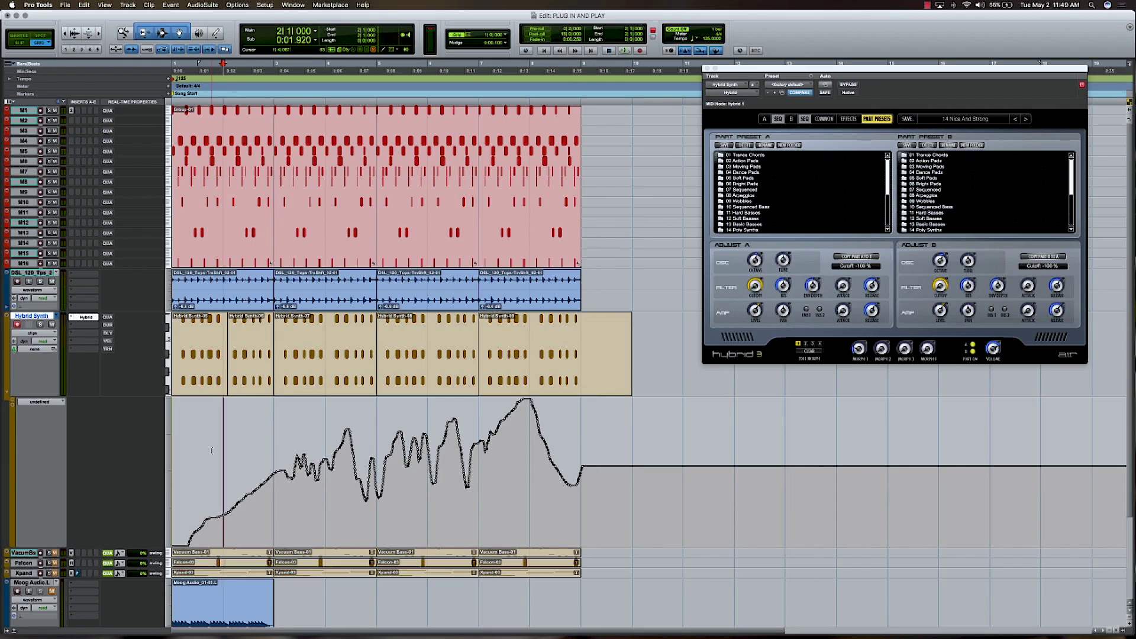
key(space)
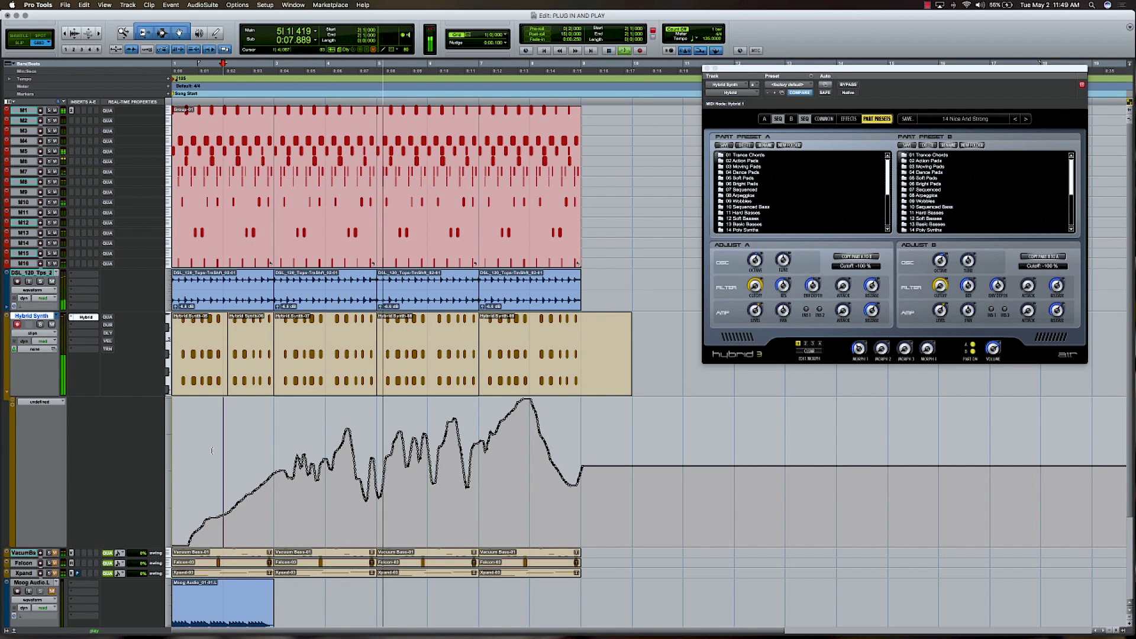
key(space)
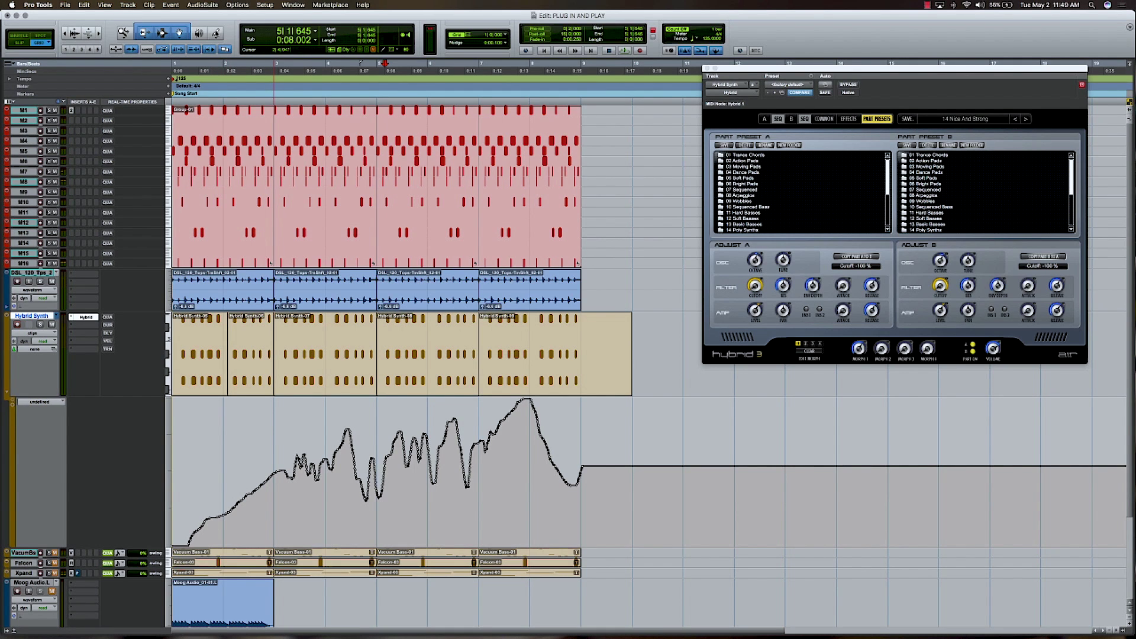
click(216, 33)
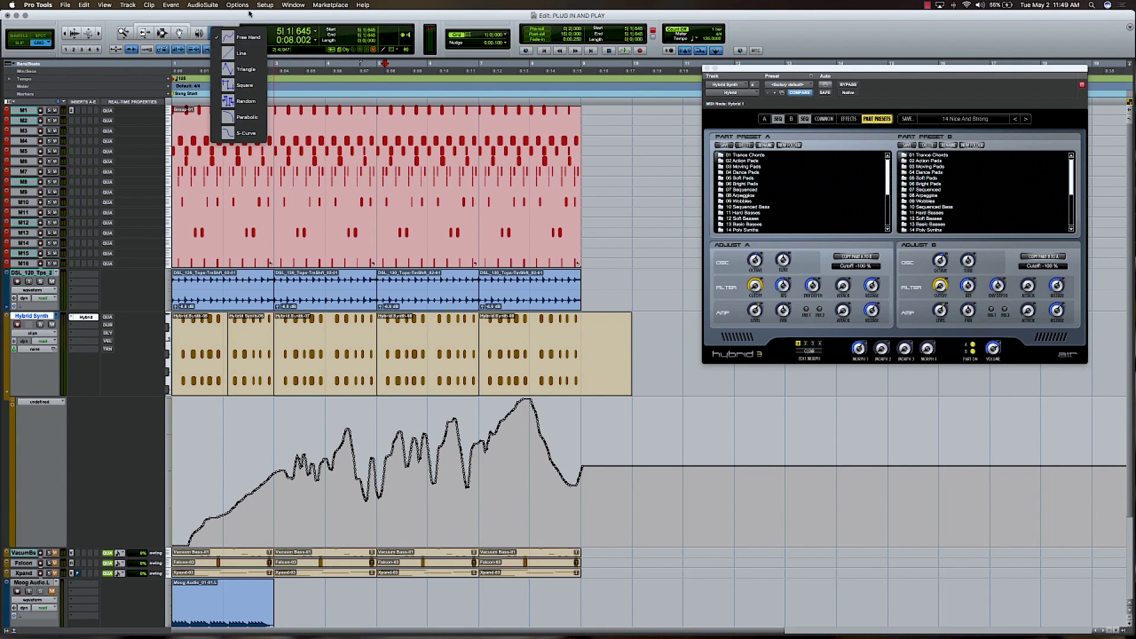
Redraw the controller curve with Line-shape Pencil strokes: ramp up, flatten the middle, fall after the peak.
click(234, 57)
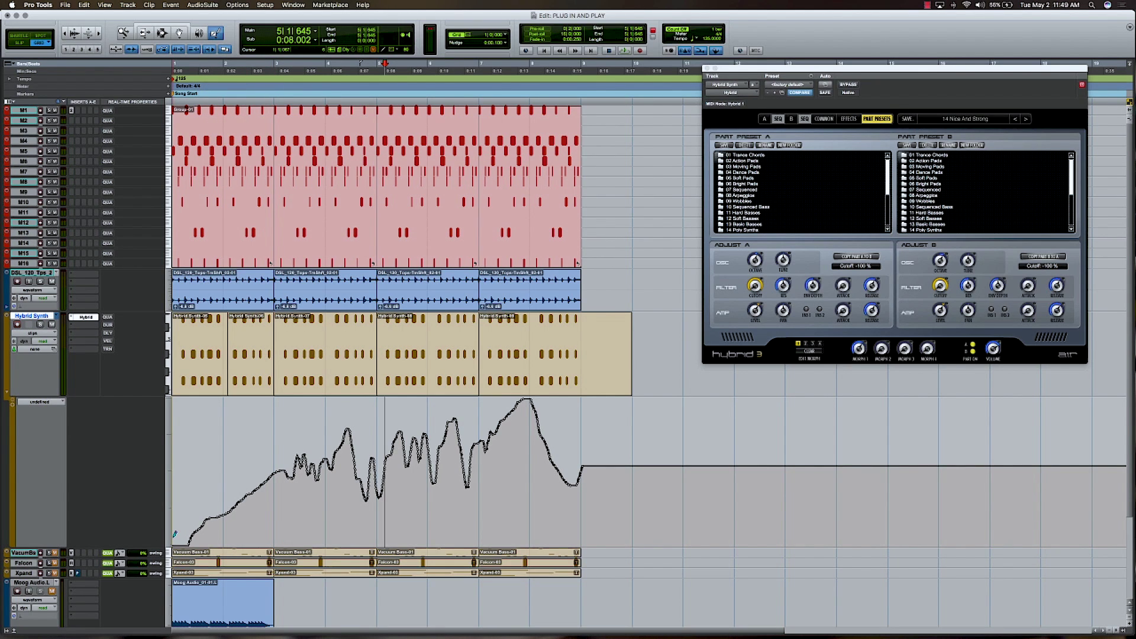
drag(306, 448, 305, 449)
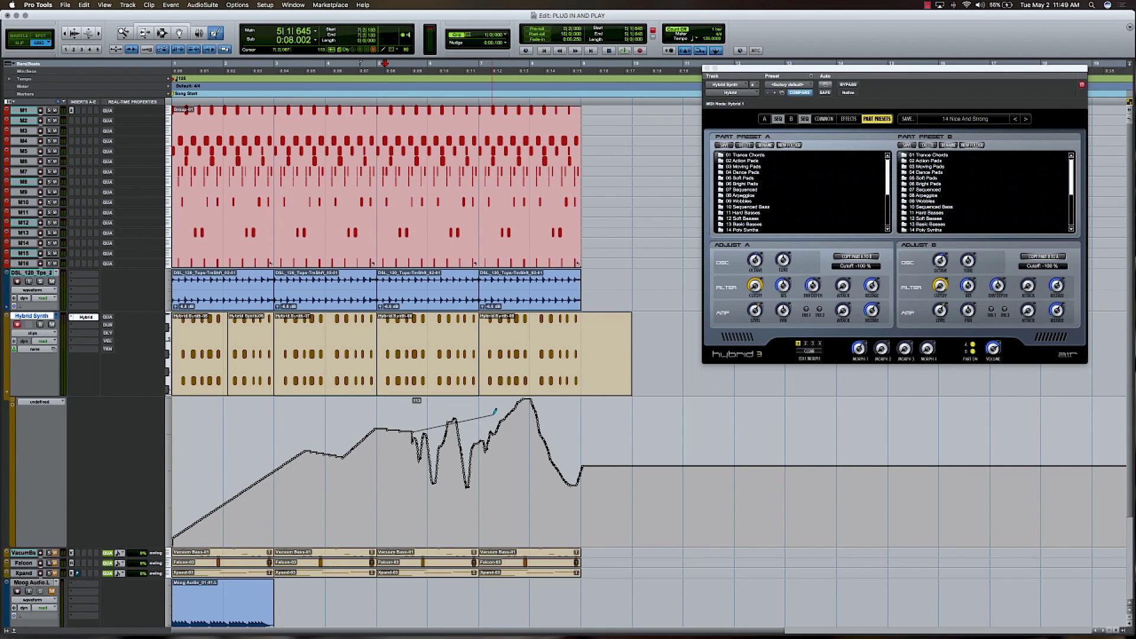
drag(385, 429, 468, 417)
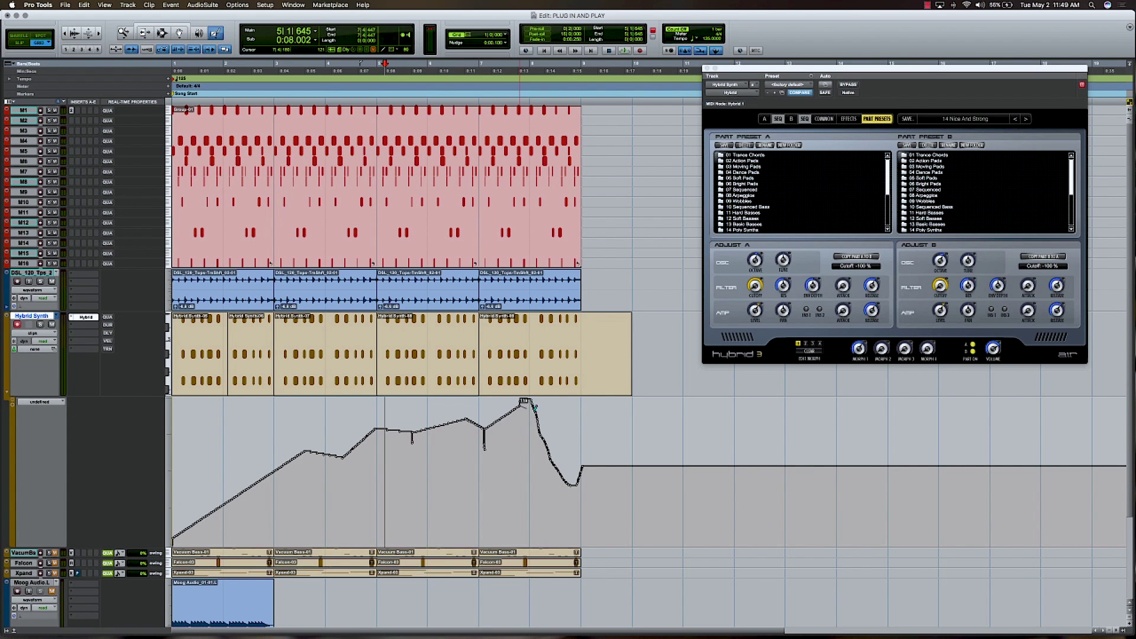
drag(559, 431, 613, 439)
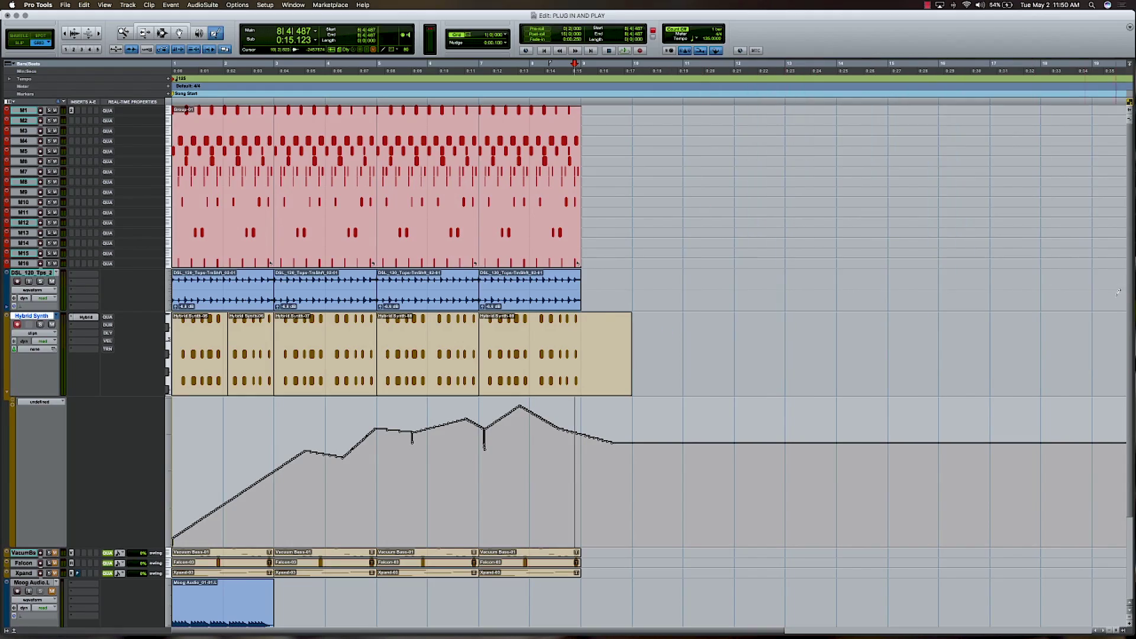
scroll(1128, 295, down, 5)
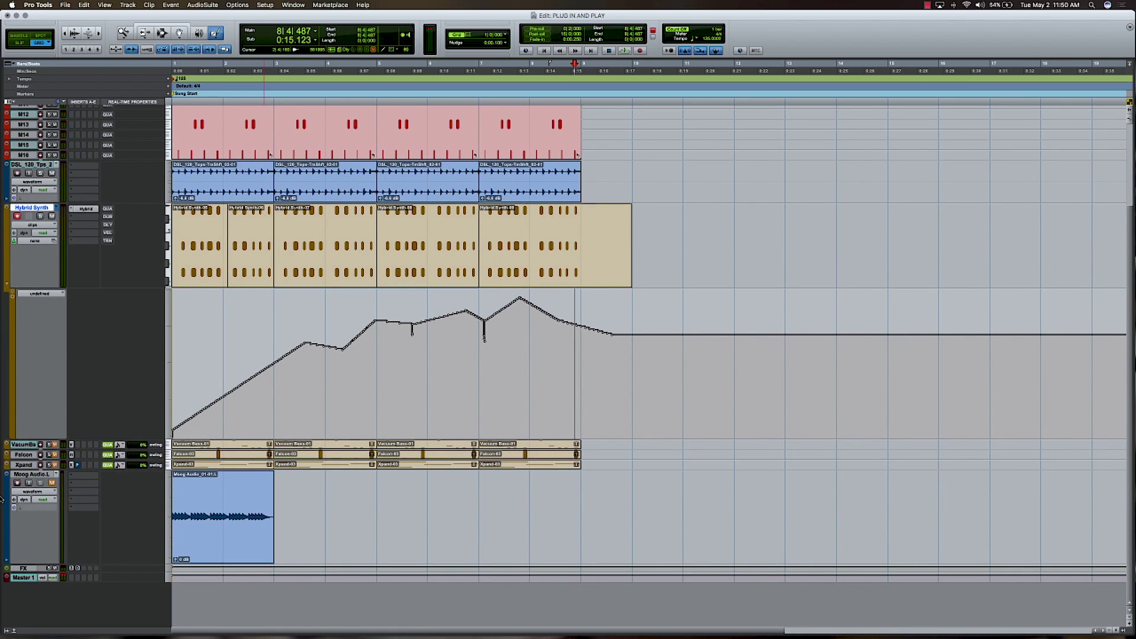
Select the Moog Audio track with the Grabber and undo the extra fifth clip copy.
click(27, 475)
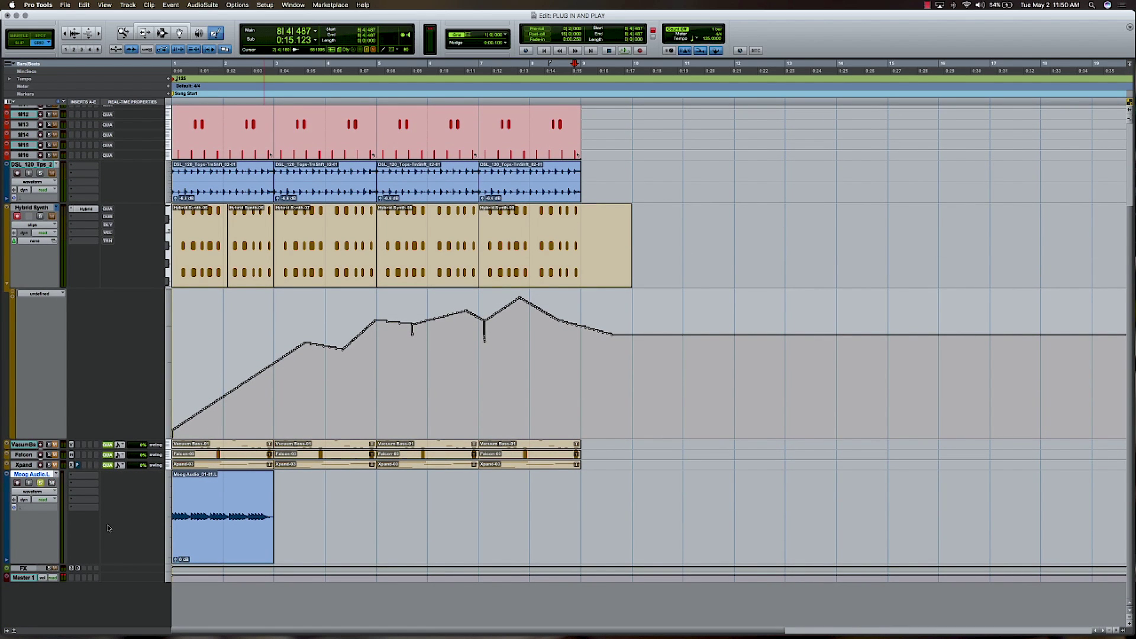
click(161, 32)
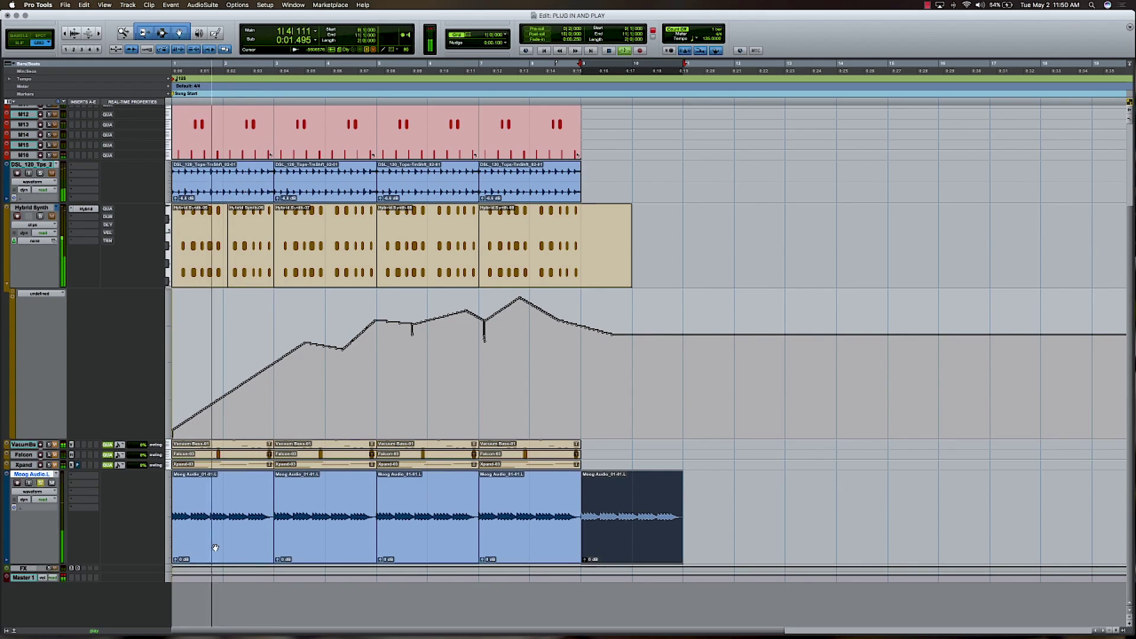
key(super+z)
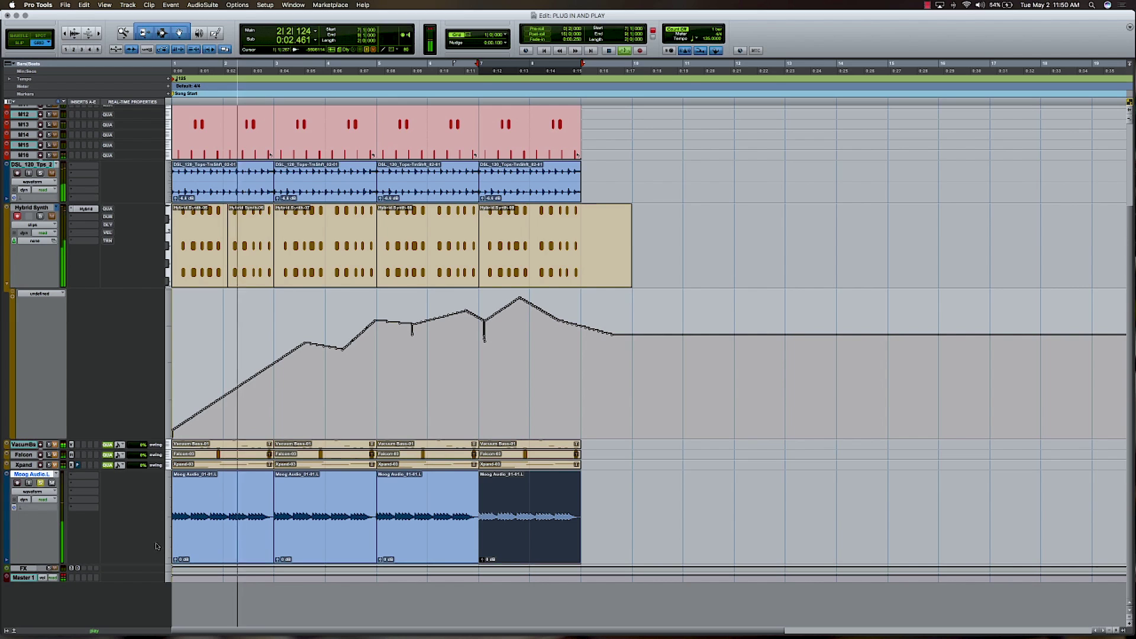
Select all four Moog Audio clips, play the groove from bar 1, and show the Mix window.
click(215, 531)
shift+click(519, 537)
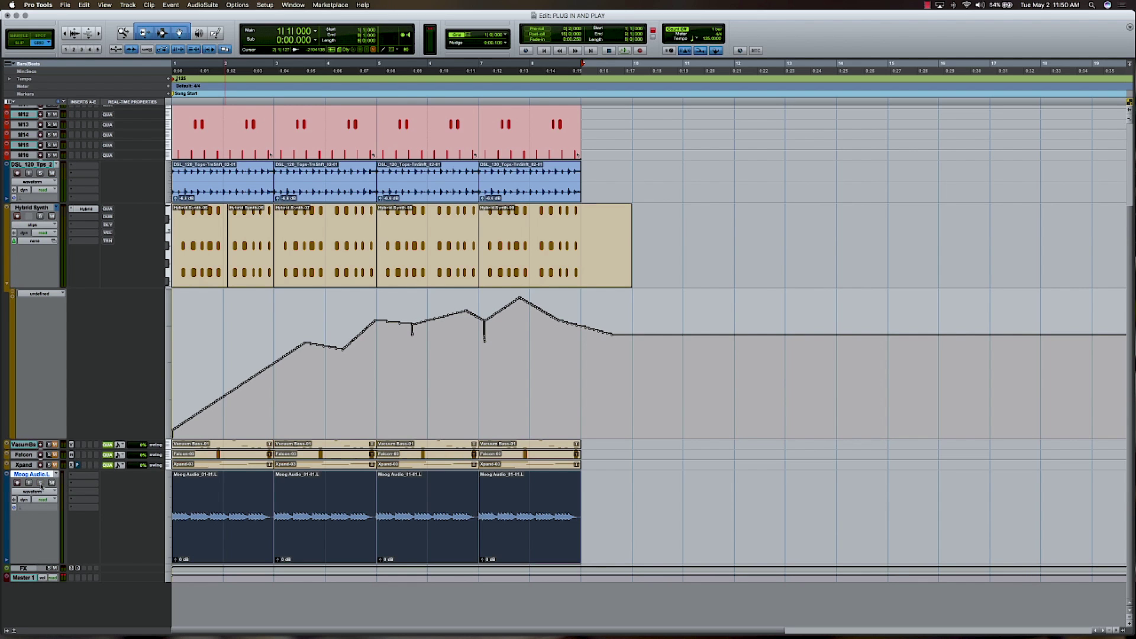
key(space)
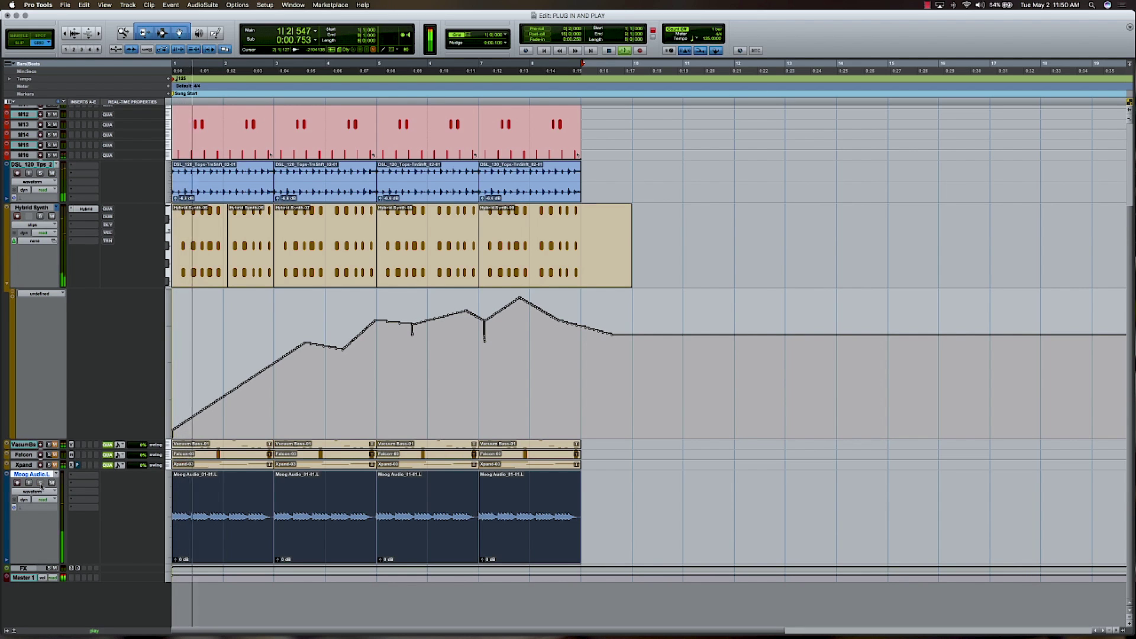
key(super+equal)
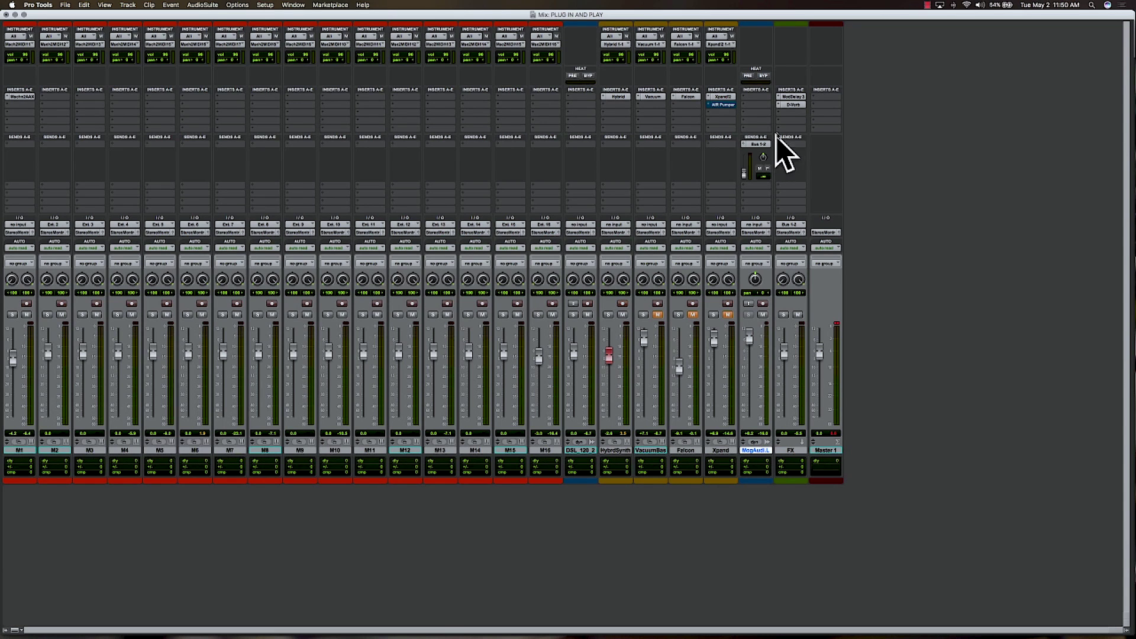
click(793, 97)
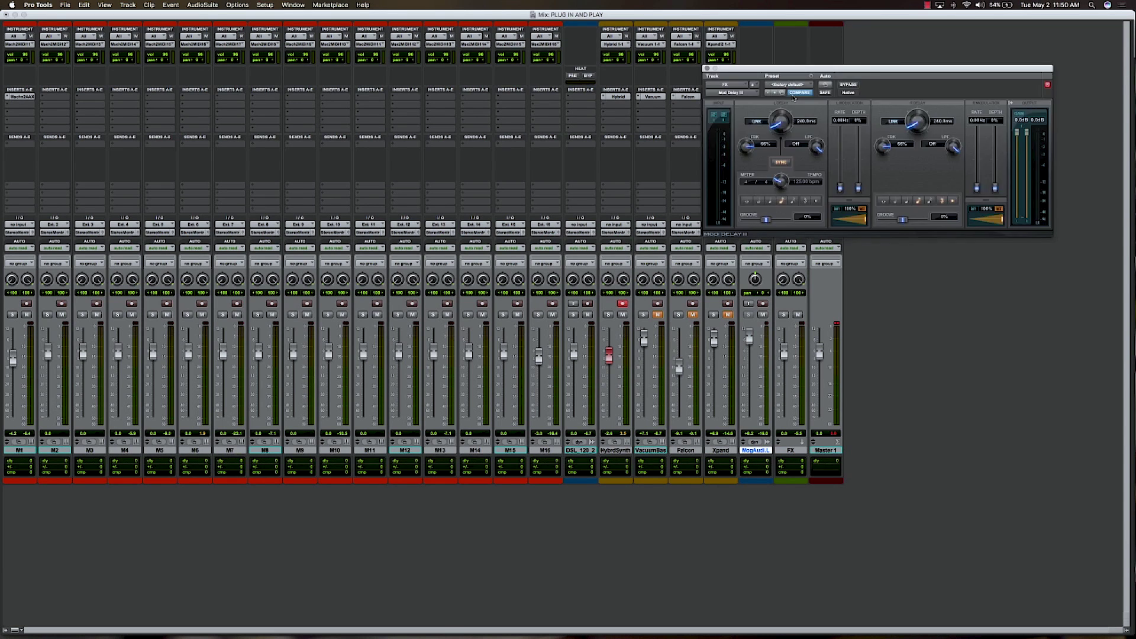
drag(790, 72, 411, 33)
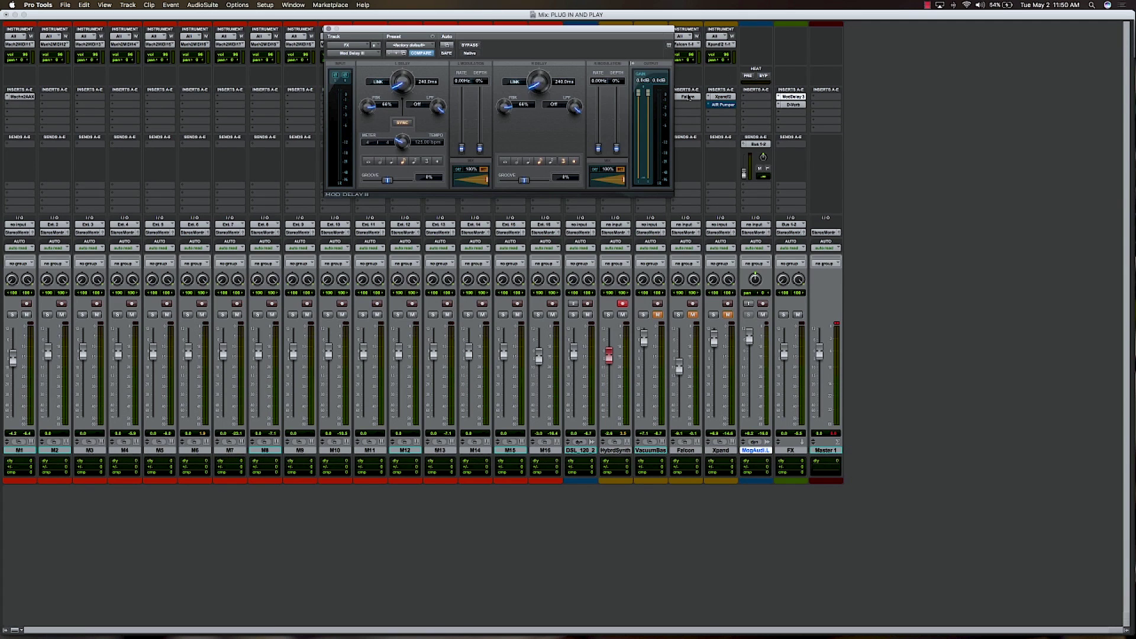
click(794, 105)
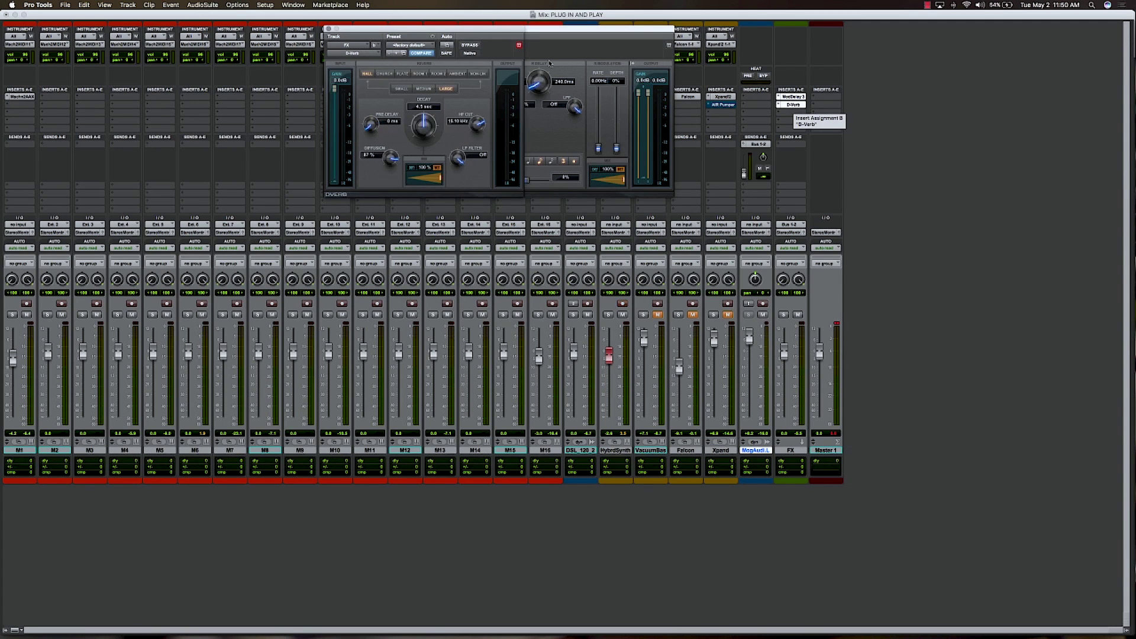
drag(595, 31, 730, 282)
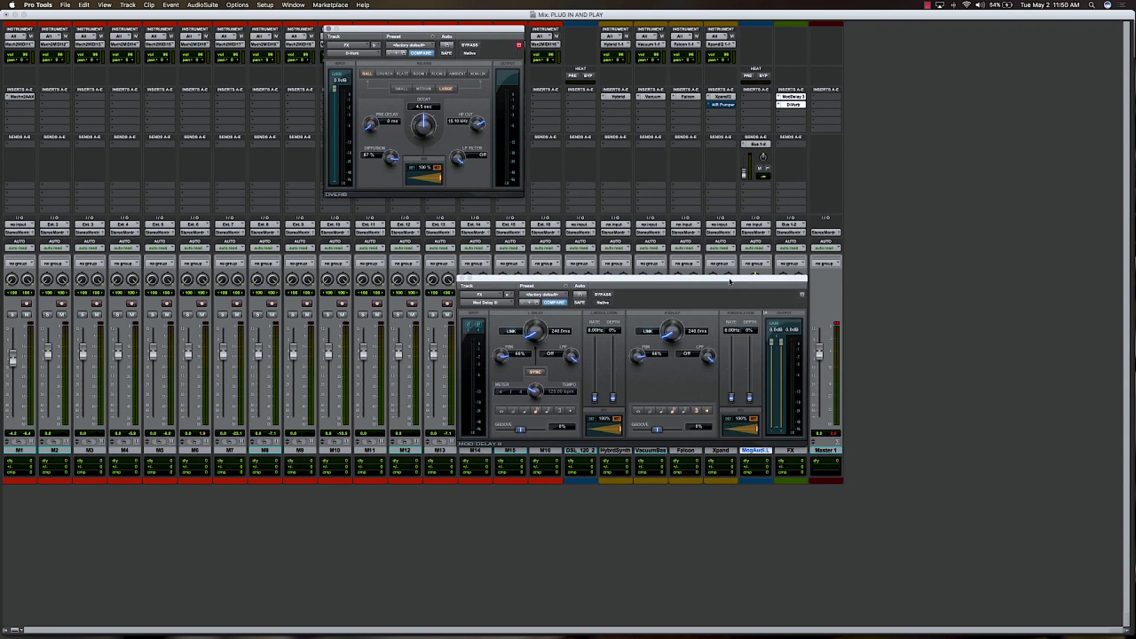
drag(479, 35, 771, 34)
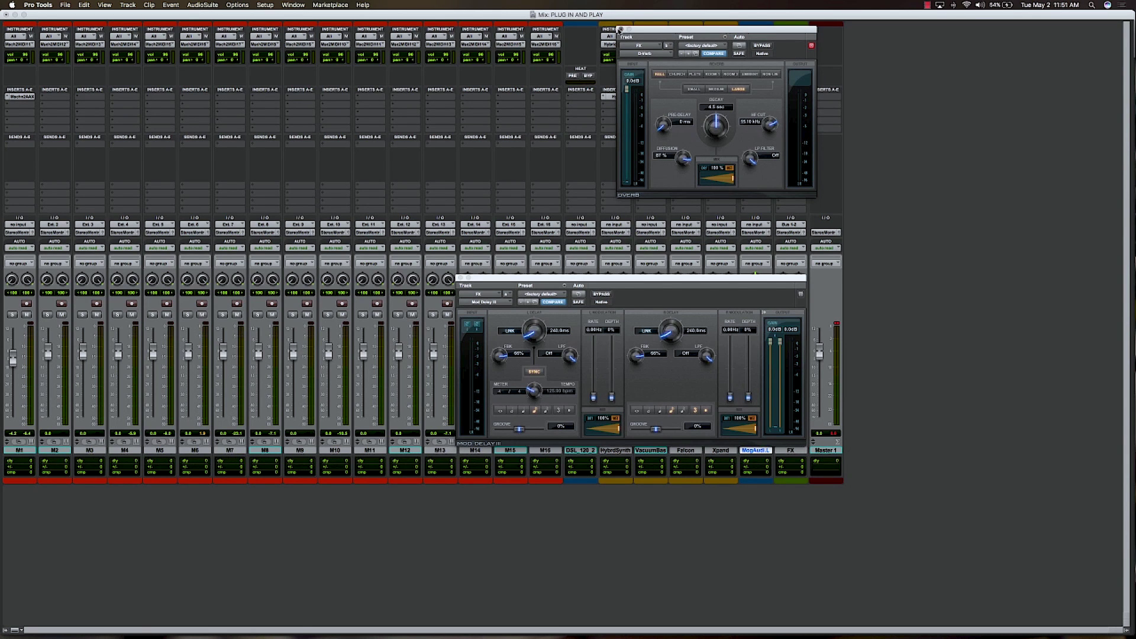
click(620, 29)
click(460, 278)
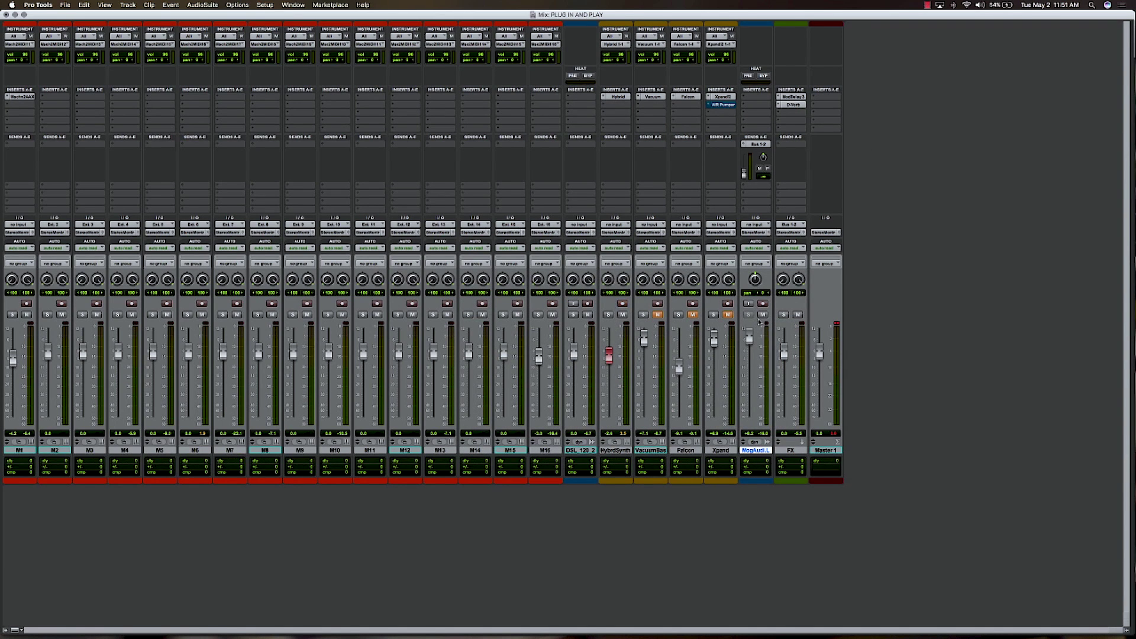
Solo the Moog Audio track in the mixer.
click(749, 315)
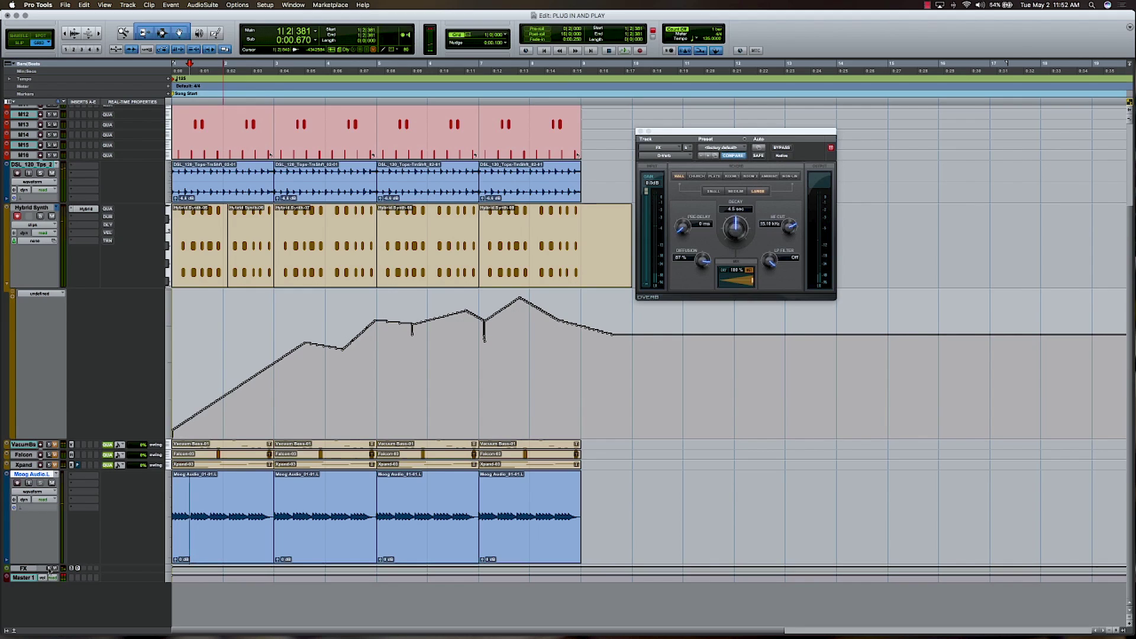
Play the groove in the Mix window, close the D-Verb settings, and nudge the FX return fader up.
key(space)
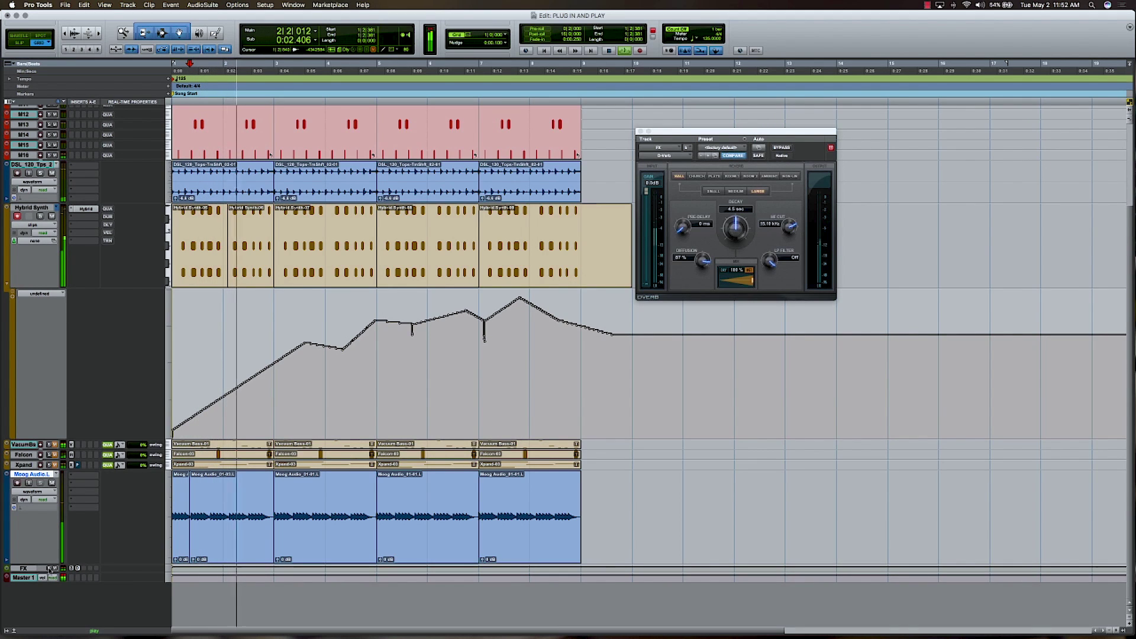
key(super+equal)
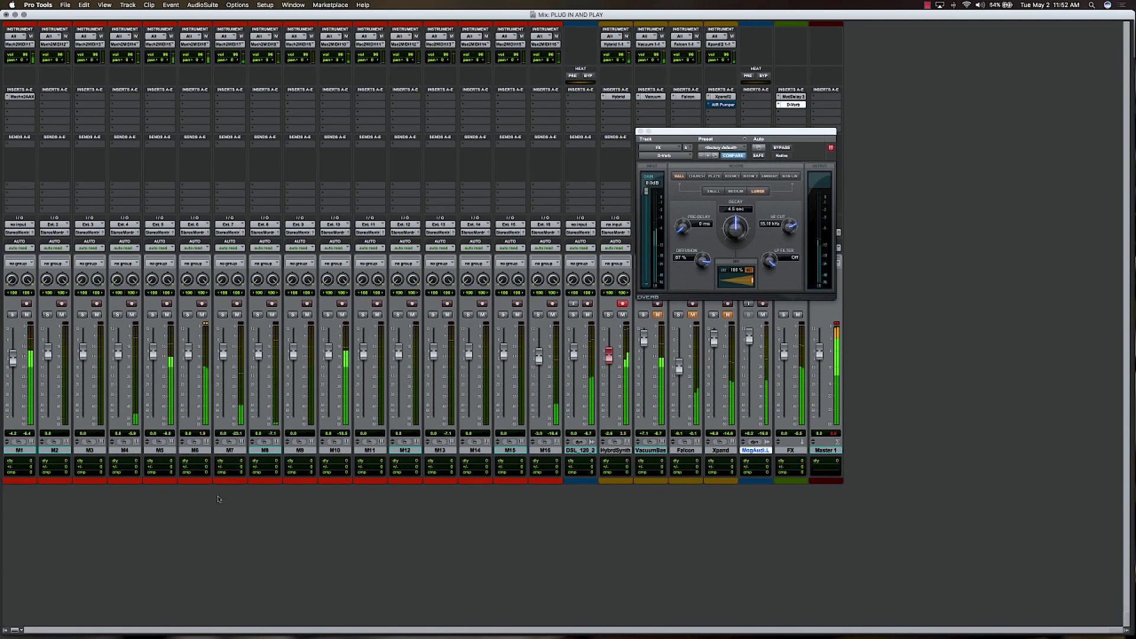
key(super+w)
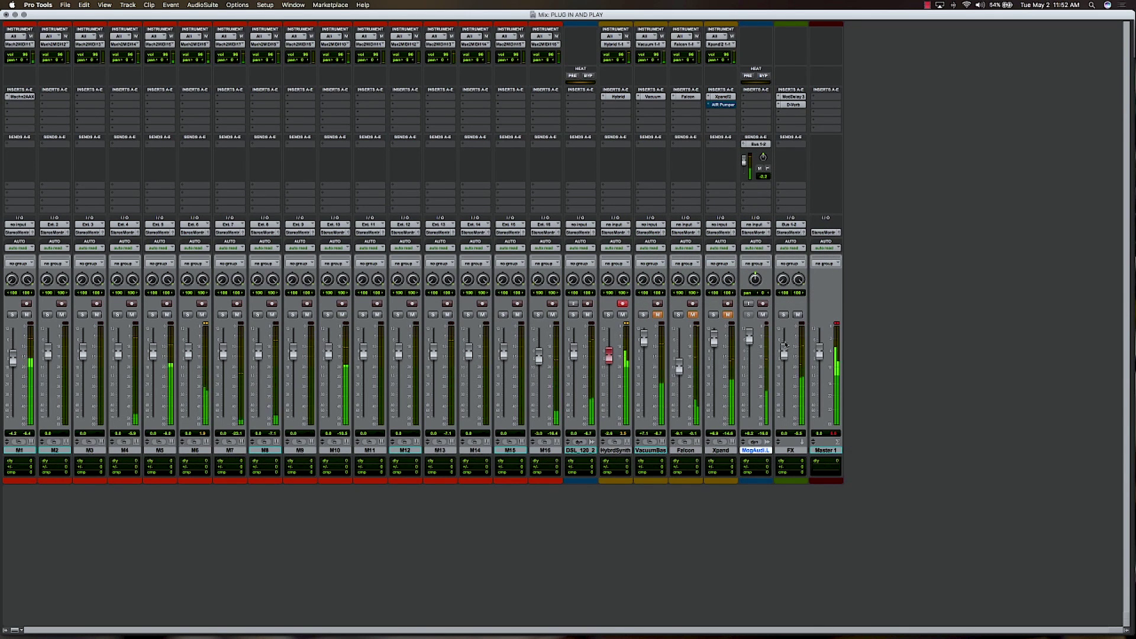
drag(787, 348, 787, 346)
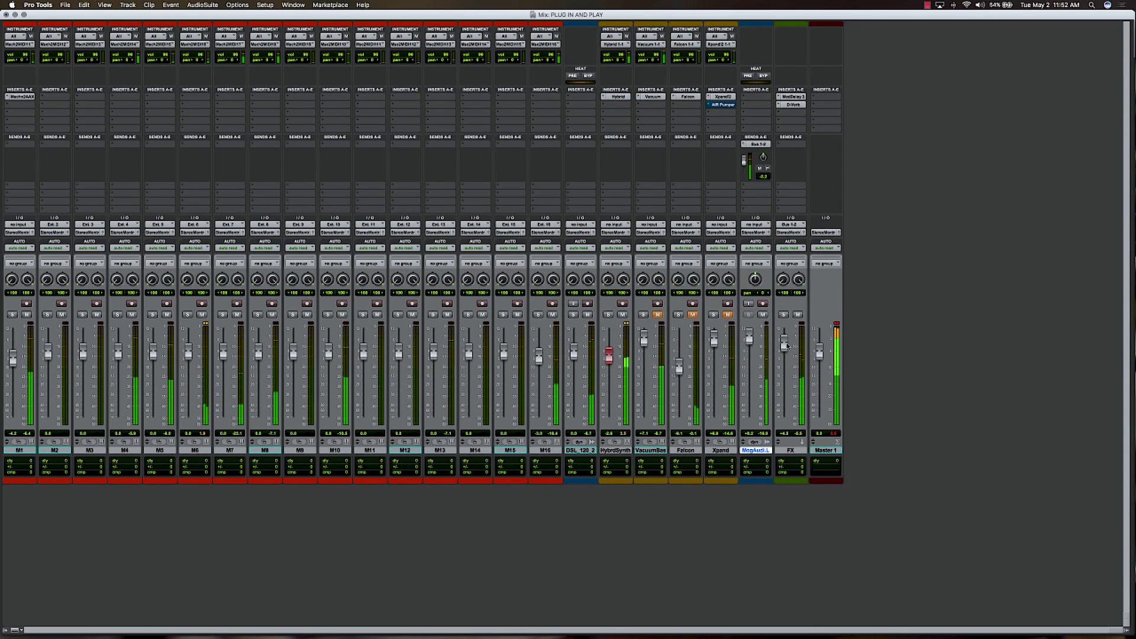